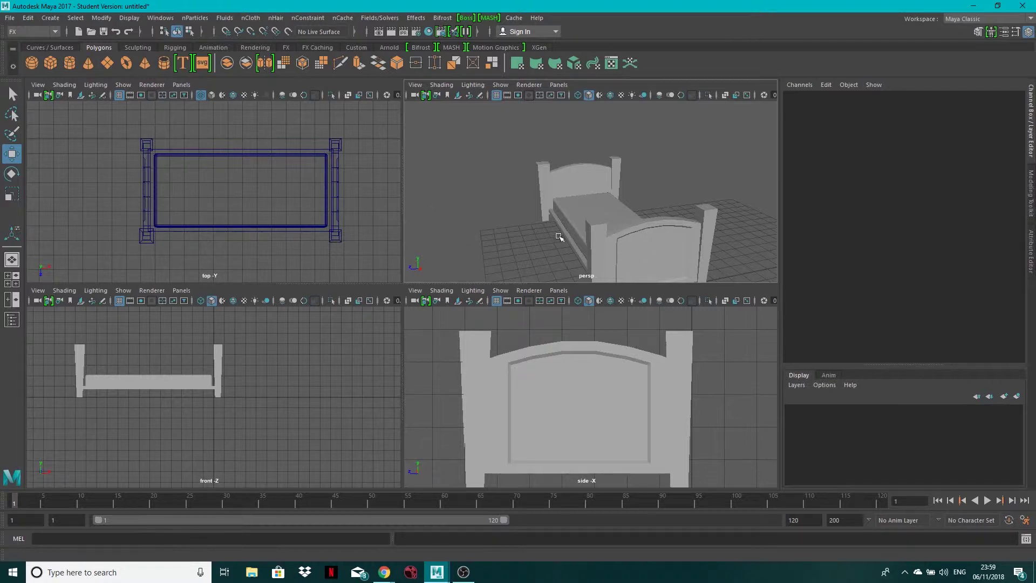
# Create a polygon cube, position it over the bed in plan, and scale it to about 1.82 in X and 2.94 in Z
pyautogui.moveTo(642, 252)
pyautogui.keyDown('alt'); pyautogui.mouseDown()
pyautogui.moveTo(612, 247)
pyautogui.moveTo(624, 254)
pyautogui.mouseUp(); pyautogui.keyUp('alt')
pyautogui.scroll(3, 611, 252)
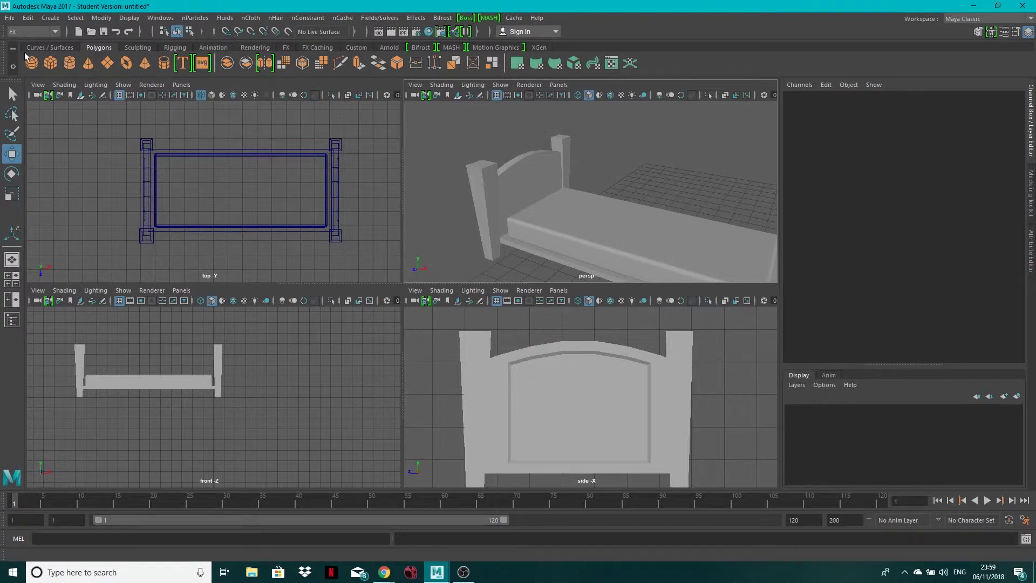
pyautogui.click(50, 62)
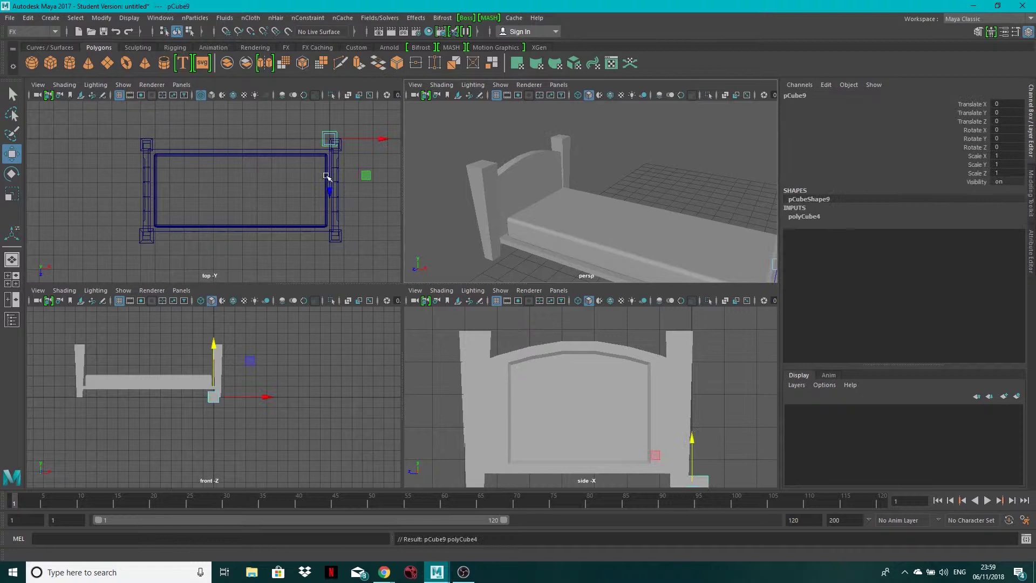
pyautogui.moveTo(328, 177); pyautogui.dragTo(302, 237)
pyautogui.press('r')
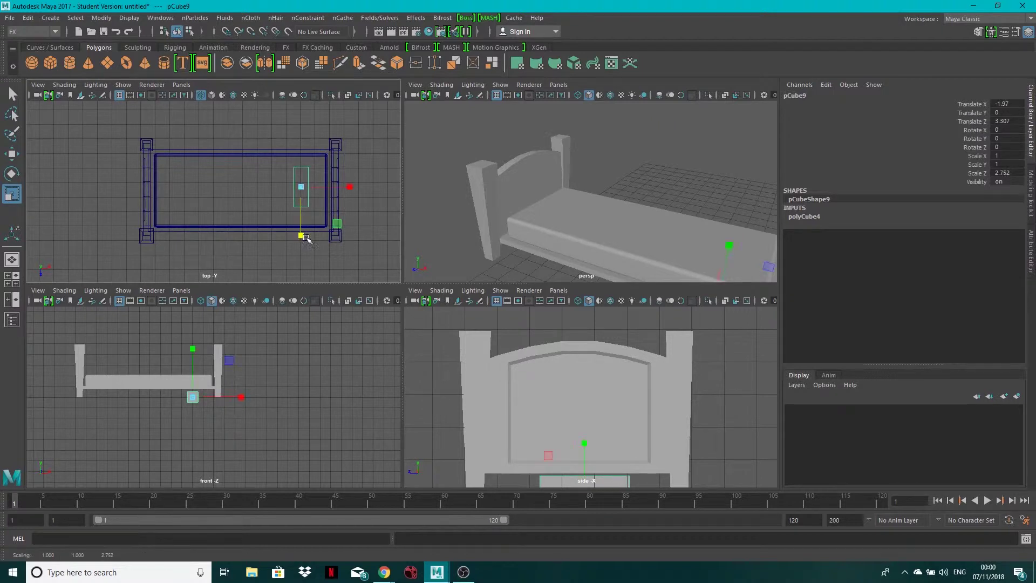
pyautogui.moveTo(350, 187); pyautogui.dragTo(386, 189)
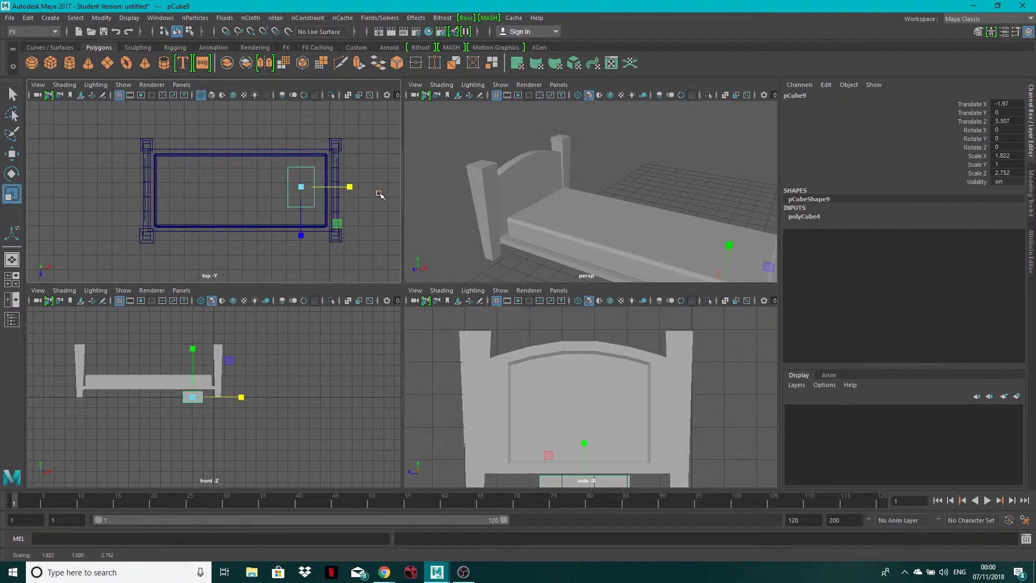
pyautogui.moveTo(301, 234); pyautogui.dragTo(304, 239)
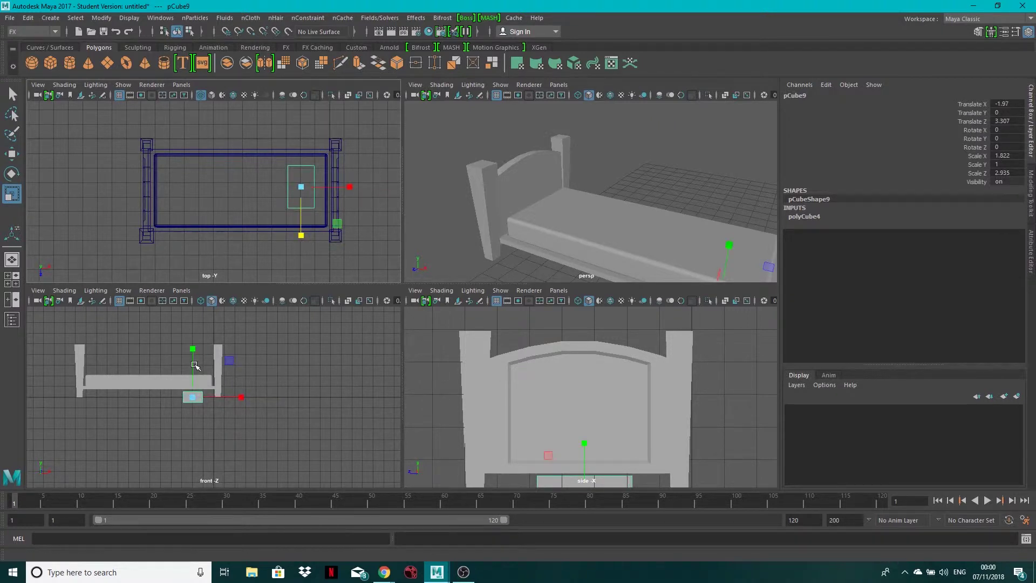
# Move the cube above the mattress at the headboard end, to about Y 3.25 and X -10.44
pyautogui.press('w')
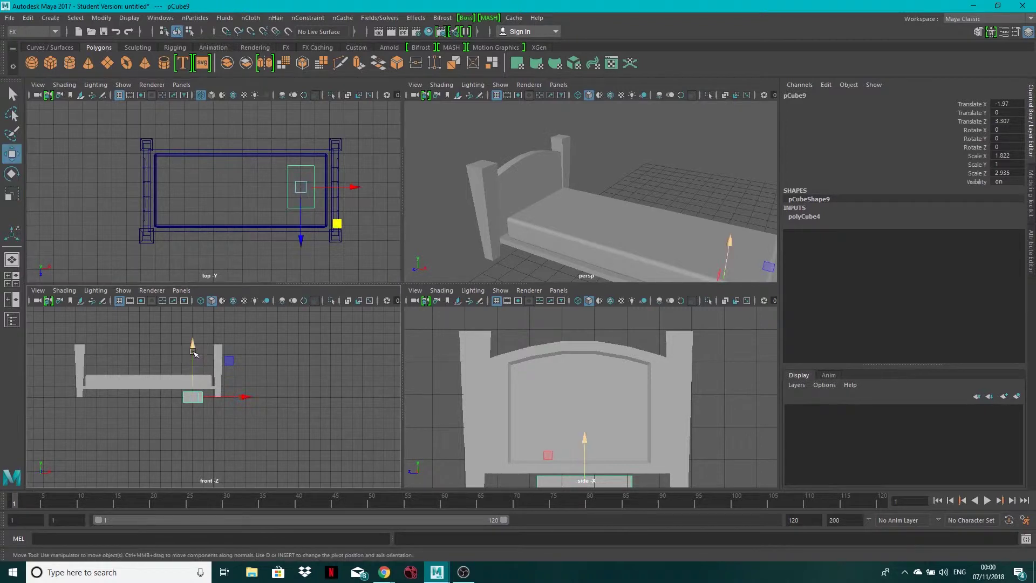
pyautogui.moveTo(194, 354); pyautogui.dragTo(195, 314)
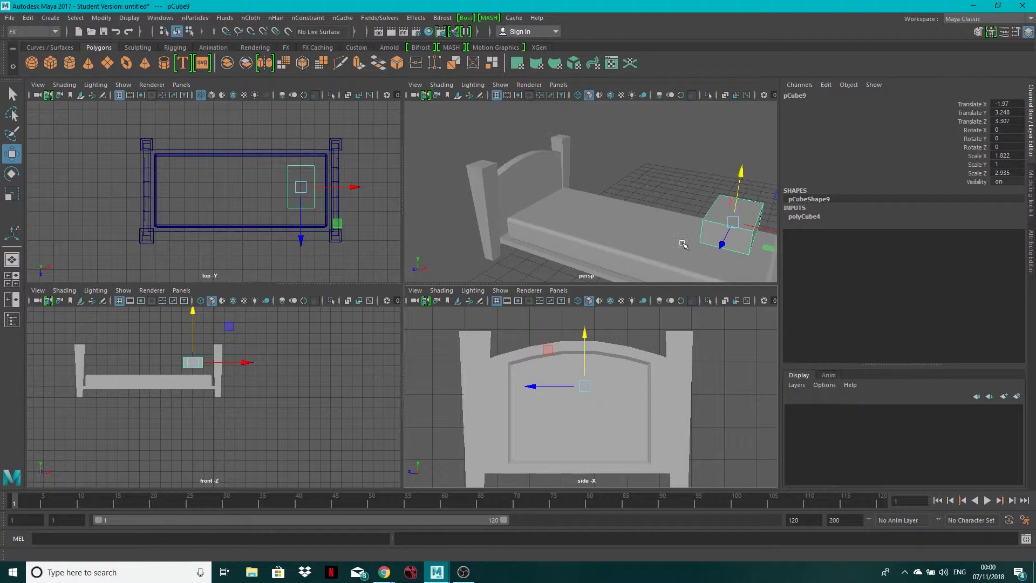
pyautogui.moveTo(356, 187); pyautogui.dragTo(236, 195)
pyautogui.keyDown('alt'); pyautogui.moveTo(675, 195); pyautogui.dragTo(630, 198); pyautogui.keyUp('alt')
# Flatten the cube into a pillow-shaped block by scaling its height to about 0.54
pyautogui.press('r')
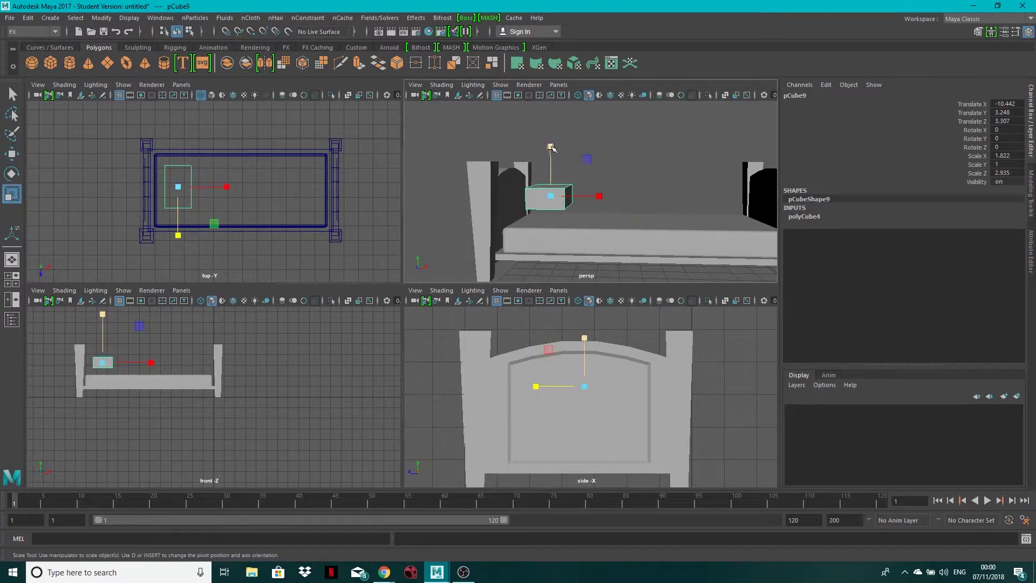
pyautogui.moveTo(550, 147); pyautogui.dragTo(547, 200)
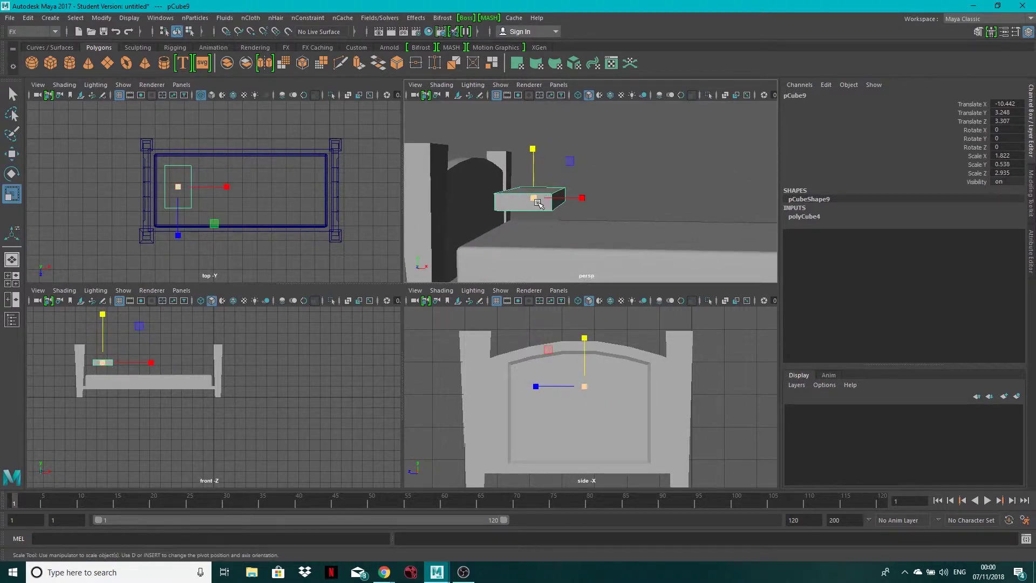
pyautogui.keyDown('alt'); pyautogui.moveTo(569, 146); pyautogui.dragTo(591, 167); pyautogui.keyUp('alt')
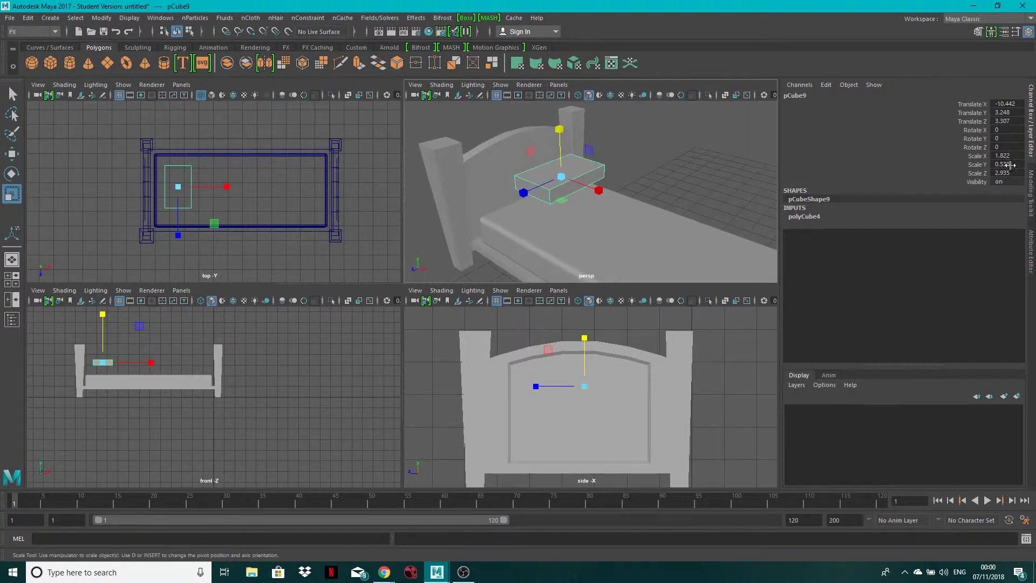
# Subdivide the pillow block into 8 width, 3 height and 8 depth subdivisions
pyautogui.click(1032, 240)
pyautogui.click(803, 105)
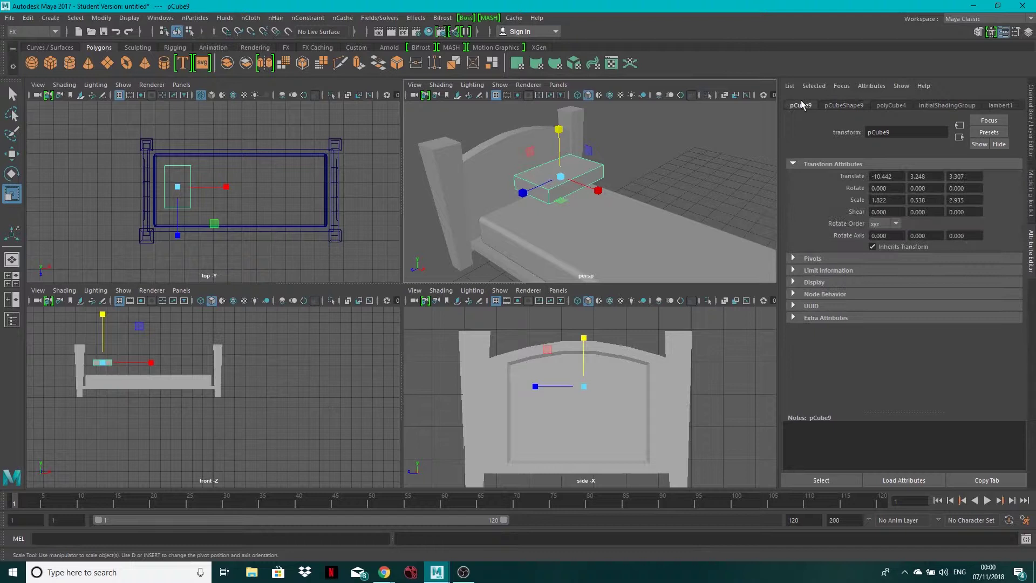
pyautogui.click(848, 105)
pyautogui.click(890, 105)
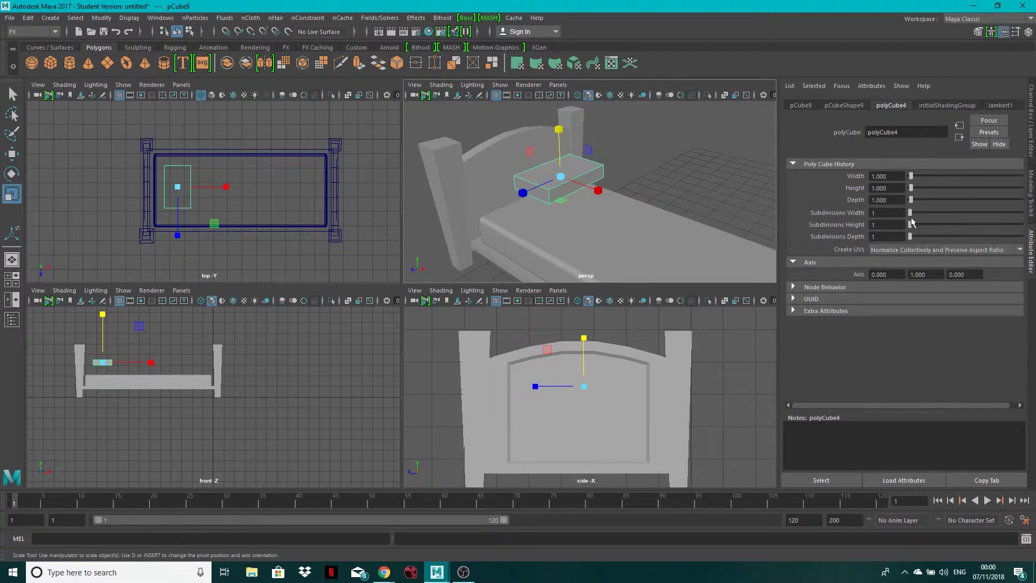
pyautogui.moveTo(911, 213); pyautogui.dragTo(926, 217)
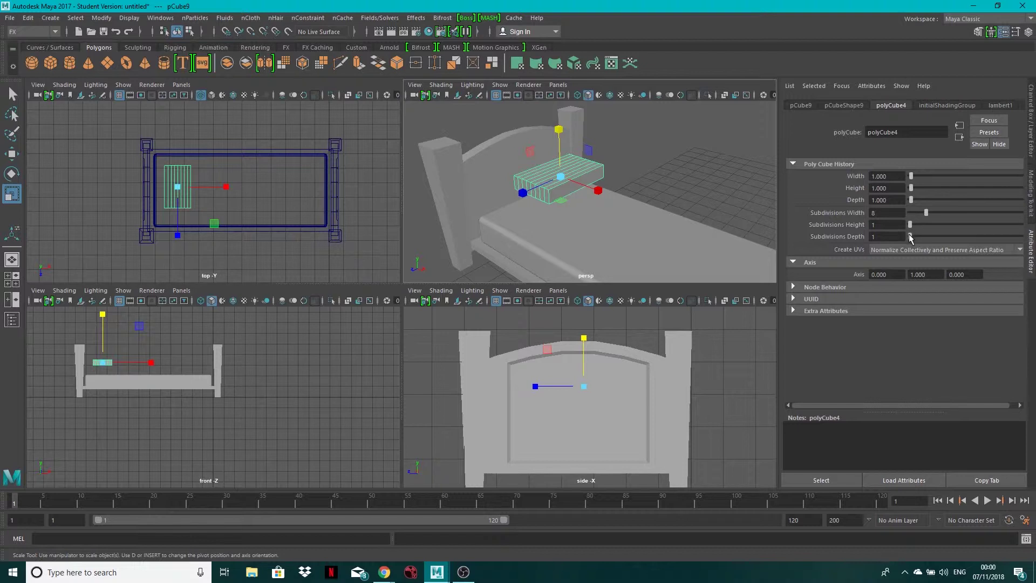
pyautogui.moveTo(913, 233); pyautogui.dragTo(926, 231)
pyautogui.moveTo(914, 225); pyautogui.dragTo(915, 226)
pyautogui.keyDown('alt'); pyautogui.moveTo(548, 213); pyautogui.dragTo(579, 198); pyautogui.keyUp('alt')
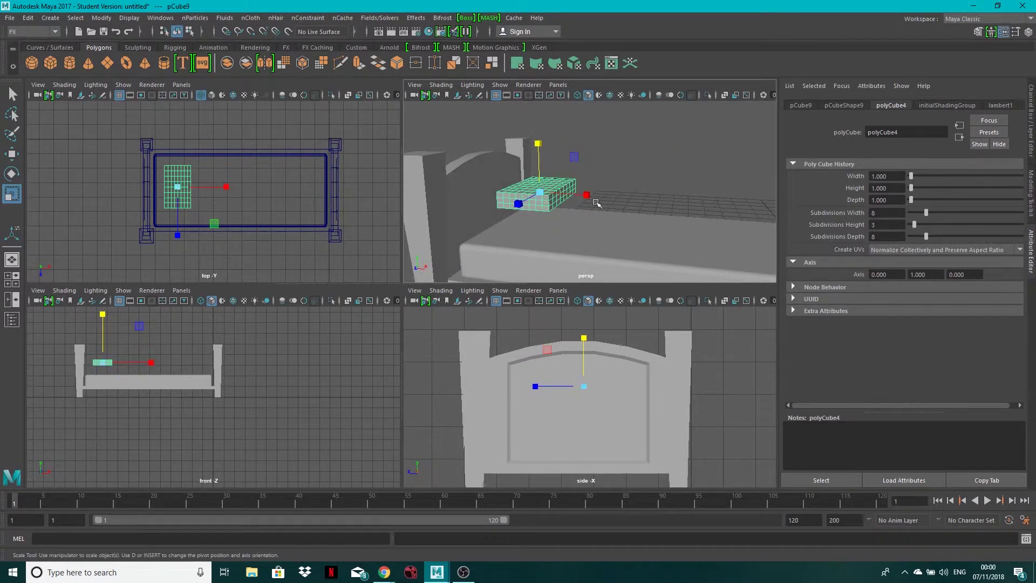
# Convert the pillow block to an nCloth object and add a gravity field with default settings
pyautogui.click(33, 31)
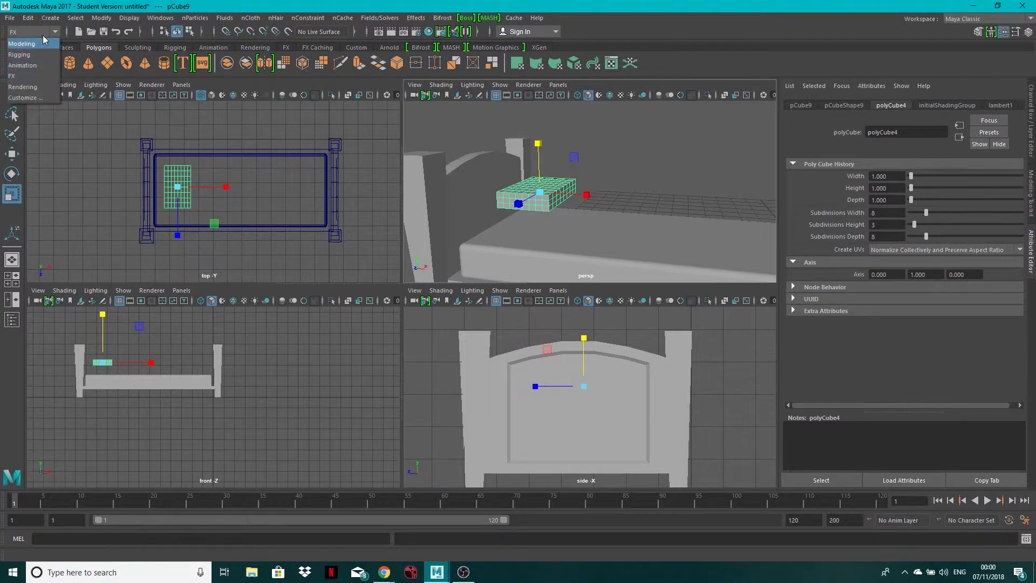
pyautogui.click(46, 34)
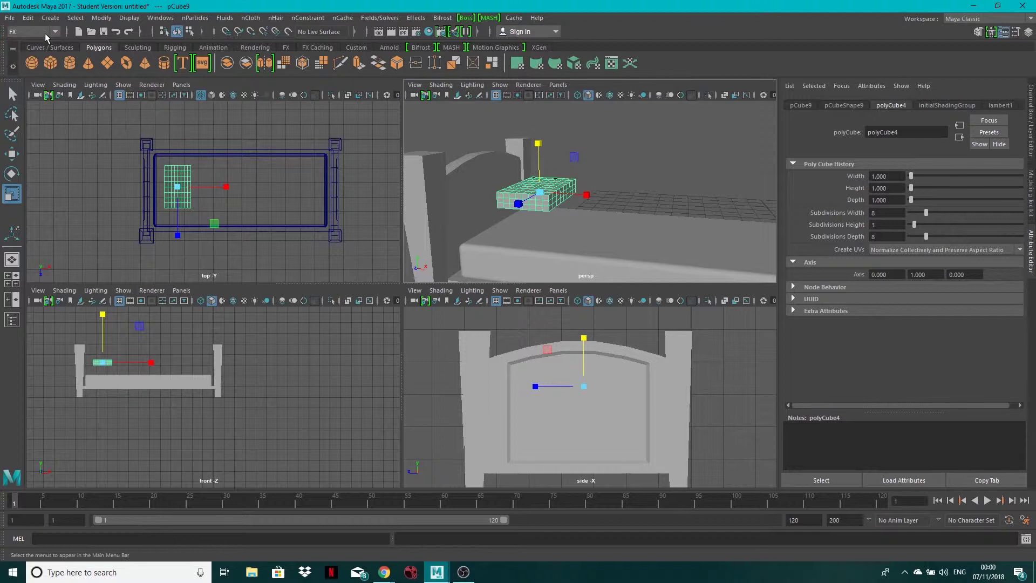
pyautogui.click(249, 18)
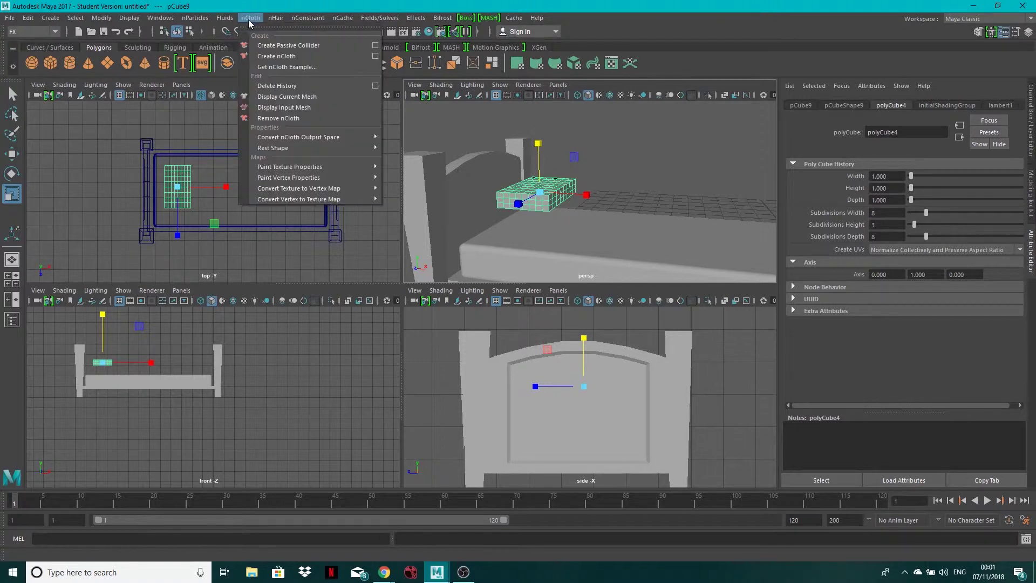
pyautogui.click(294, 58)
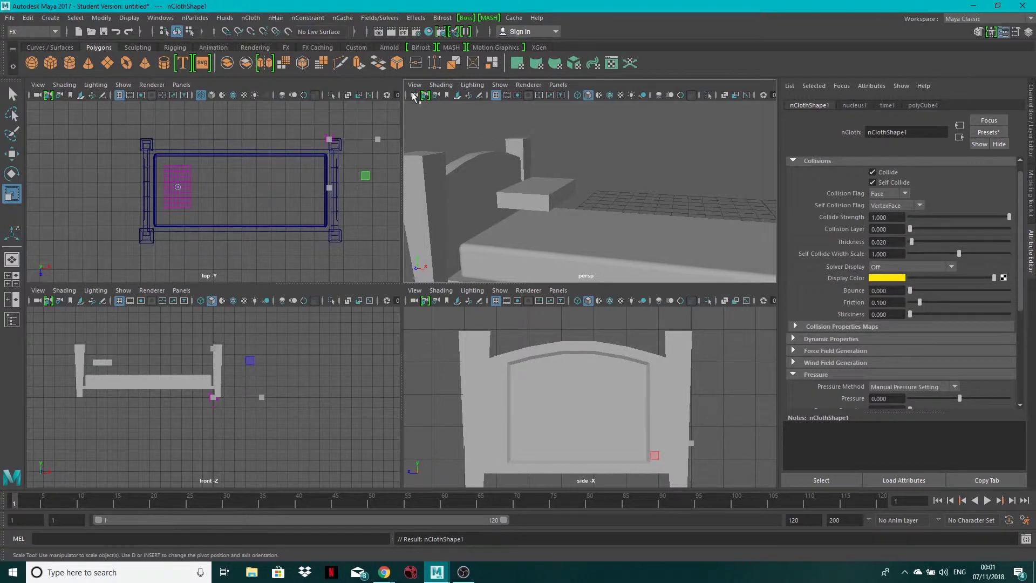
pyautogui.click(385, 19)
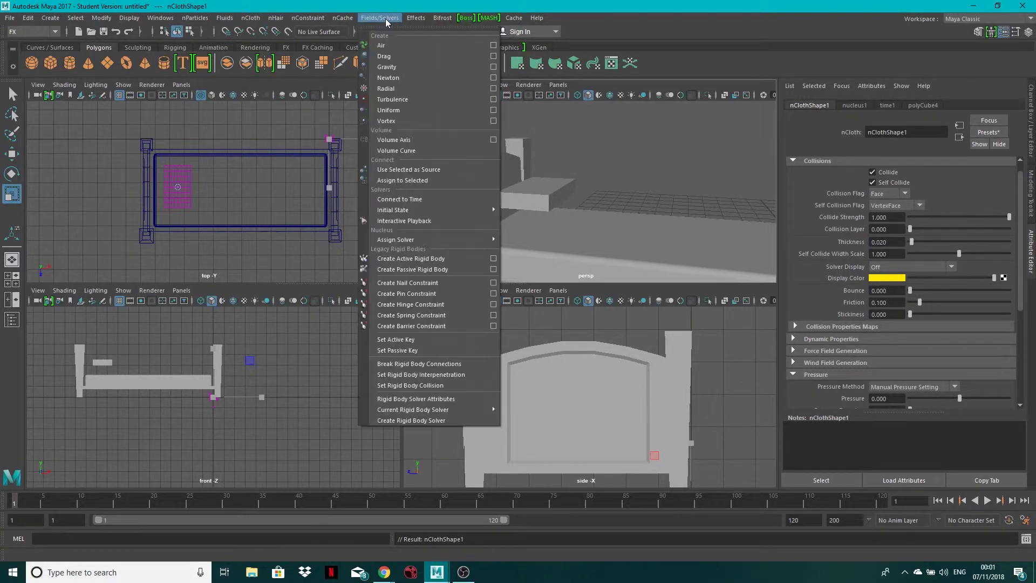
pyautogui.click(387, 67)
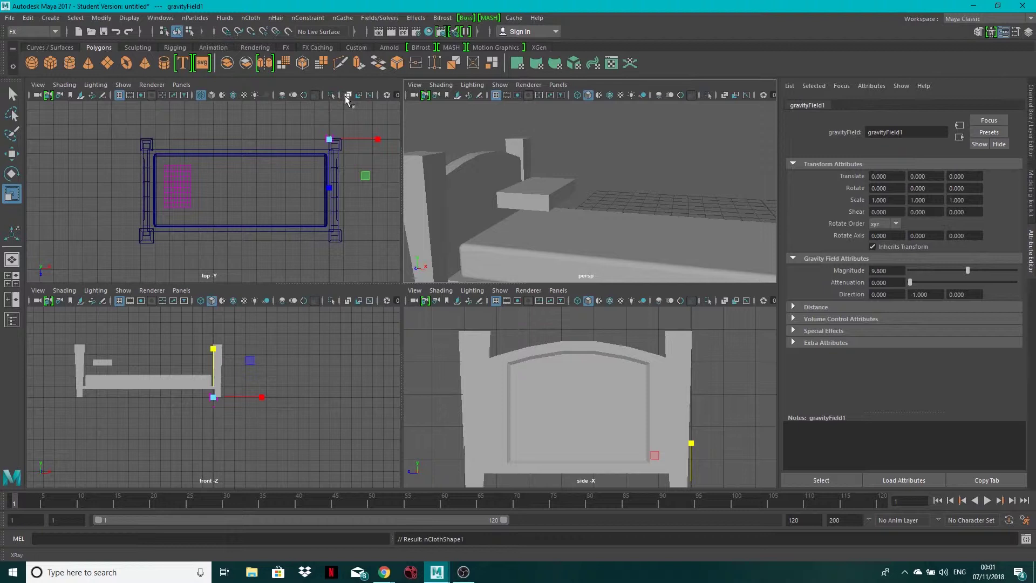
# Make the mattress a passive collider for the cloth simulation
pyautogui.click(499, 236)
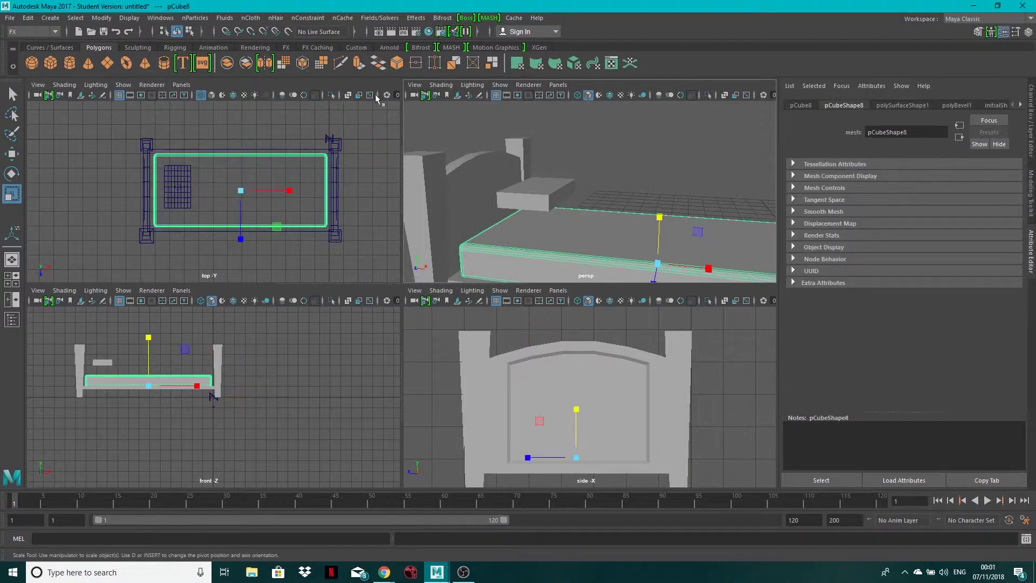
pyautogui.click(253, 19)
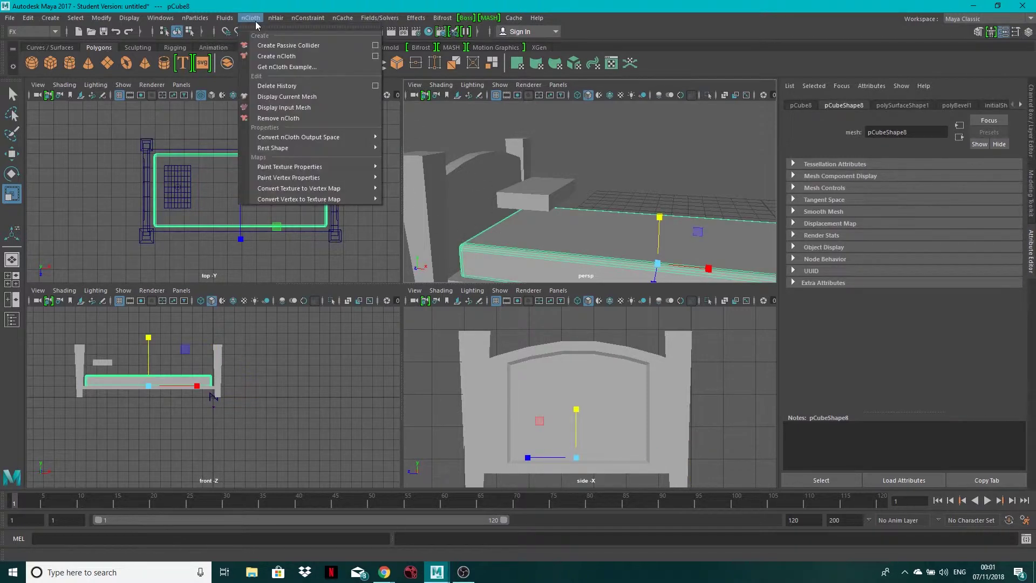
pyautogui.click(285, 46)
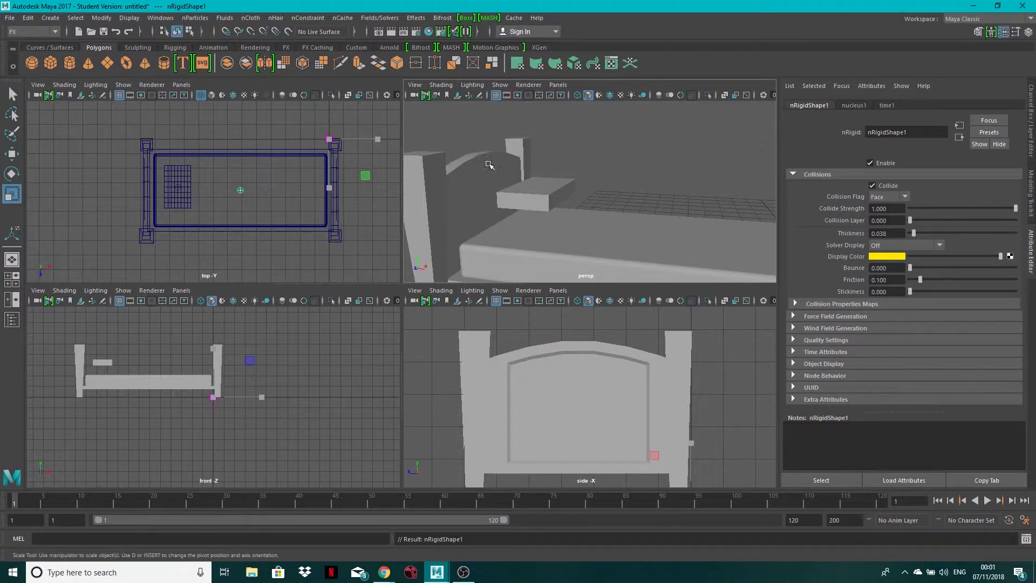
# Enable the ground plane in the nucleus solver attributes of the pillow
pyautogui.click(546, 191)
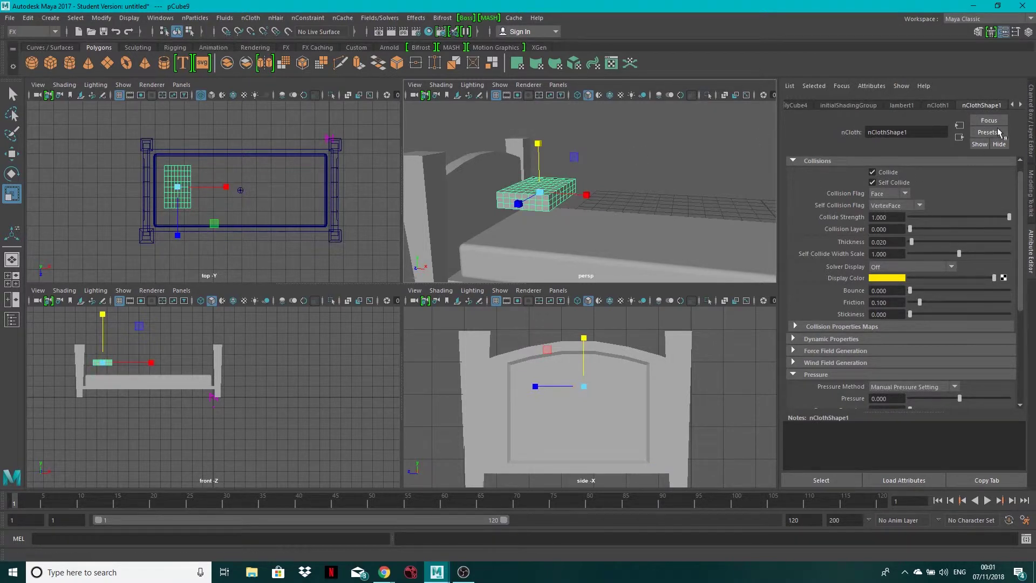
pyautogui.click(1020, 106)
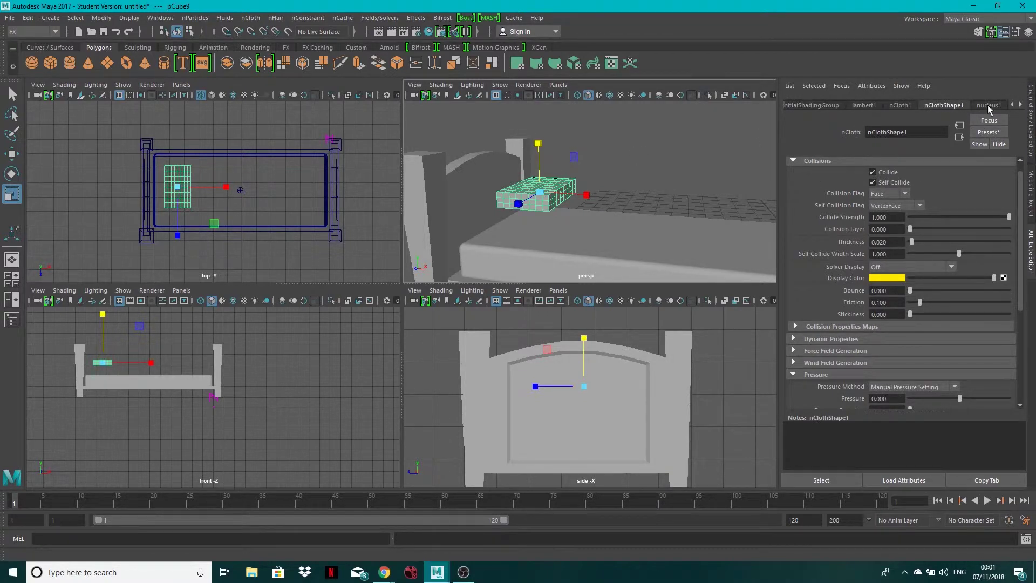
pyautogui.click(987, 106)
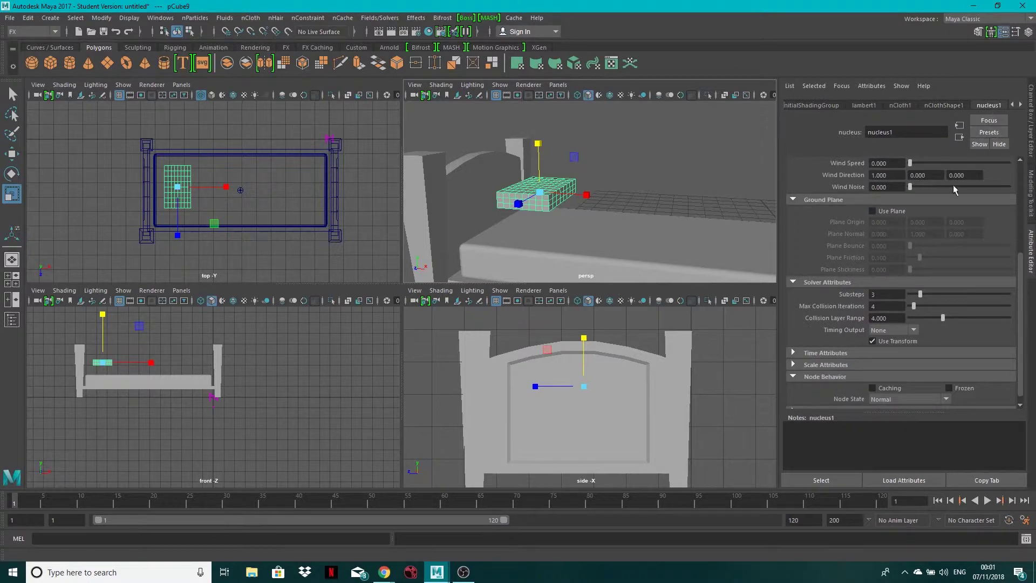
pyautogui.click(877, 212)
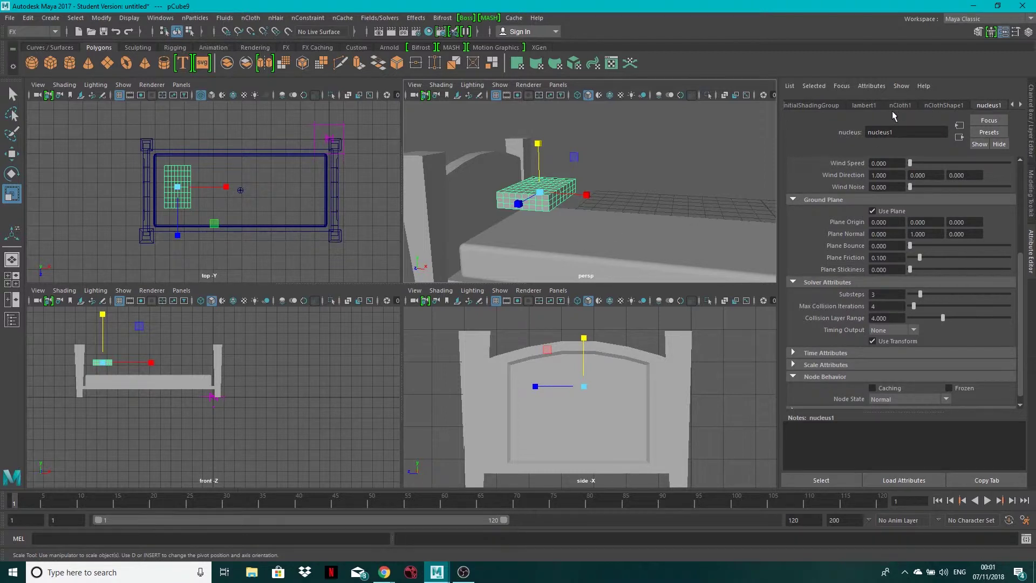
# Set the pillow's nCloth pressure to 1
pyautogui.click(937, 105)
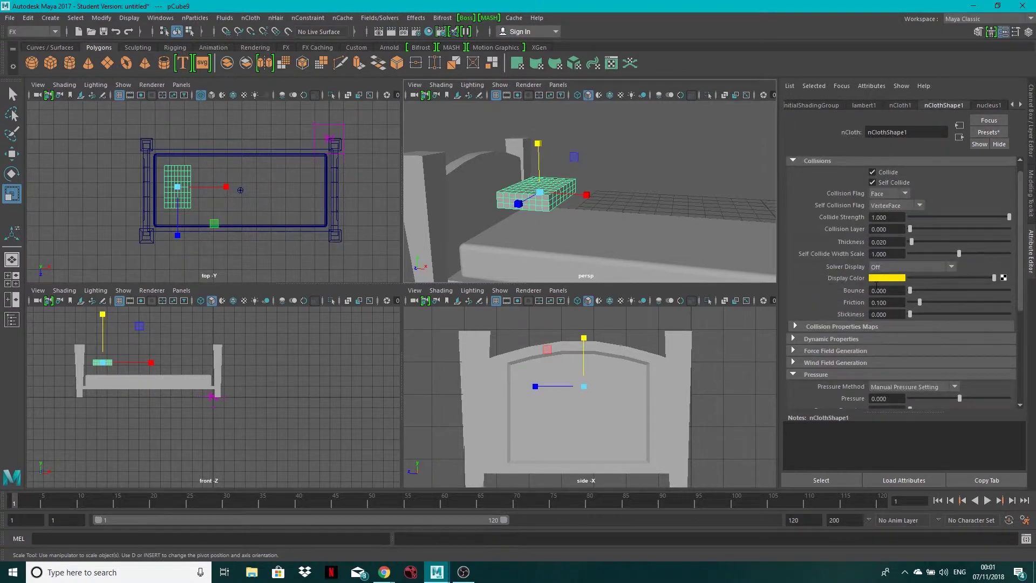
pyautogui.scroll(-2, 877, 286)
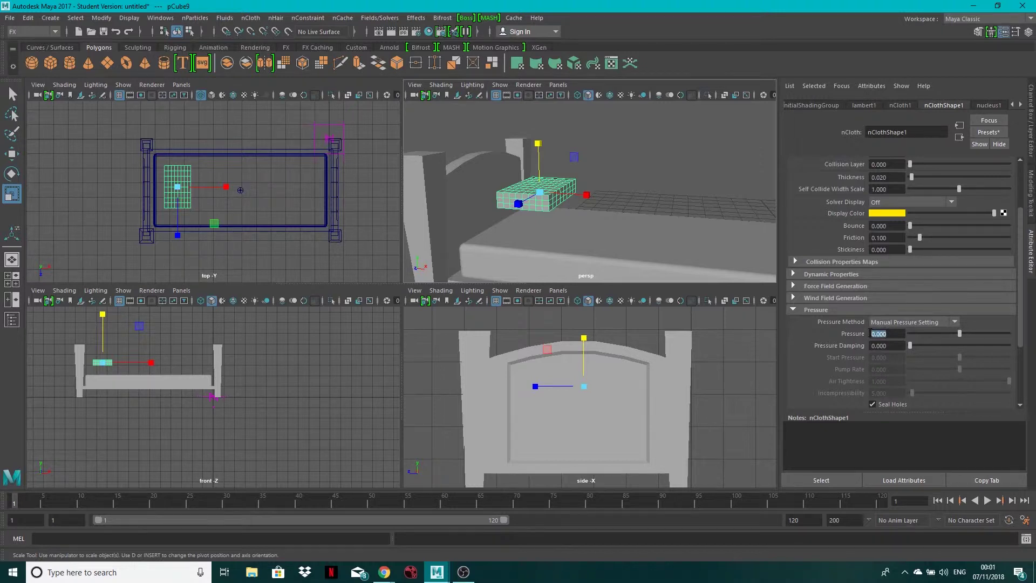
pyautogui.write('1')
pyautogui.press('Tab')
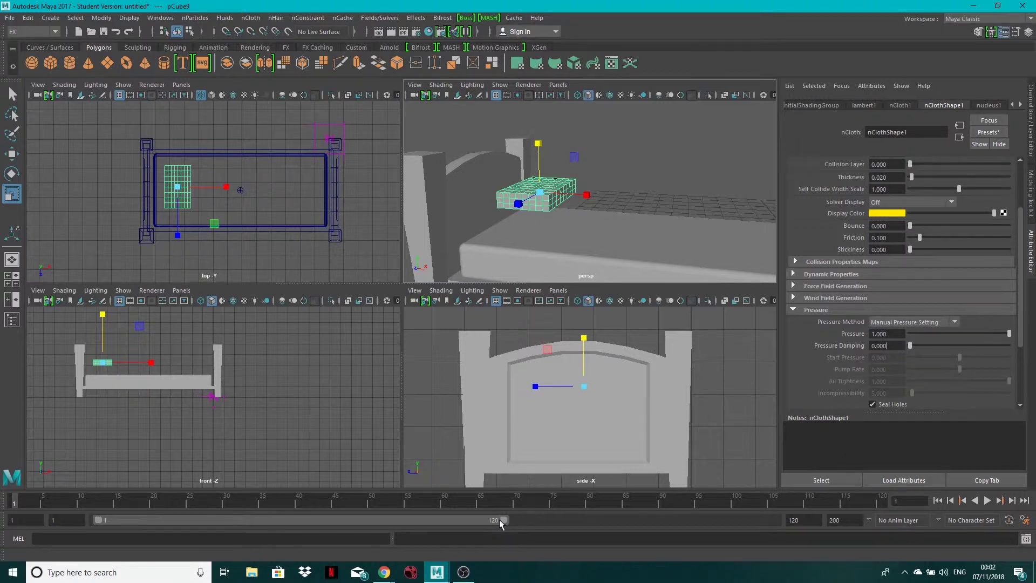
# Extend the playback range to frame 200, then run the pillow simulation to about frame 67 and inspect the shape
pyautogui.moveTo(506, 519); pyautogui.dragTo(800, 524)
pyautogui.keyDown('alt'); pyautogui.moveTo(643, 227); pyautogui.dragTo(619, 227); pyautogui.keyUp('alt')
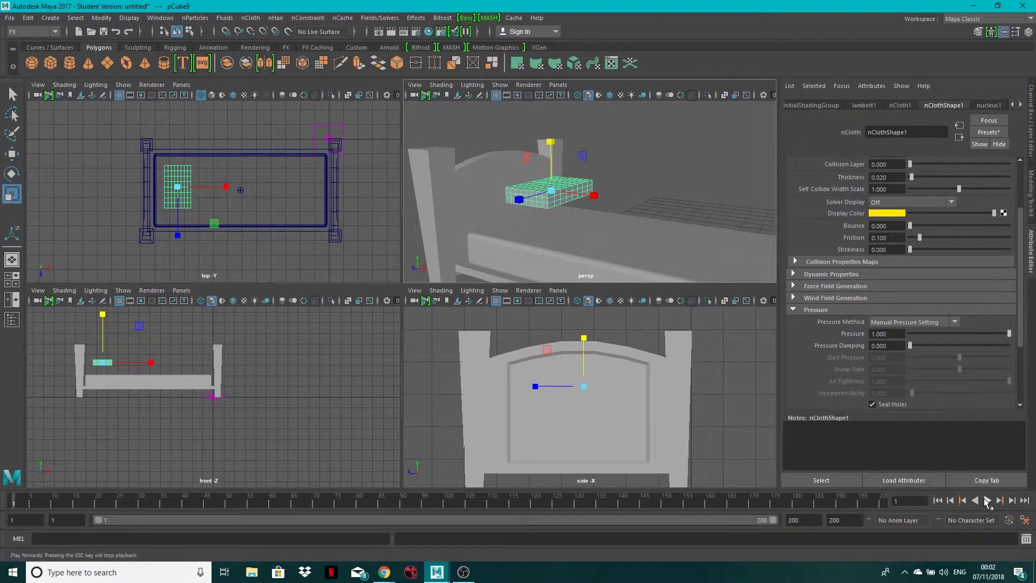
pyautogui.click(988, 501)
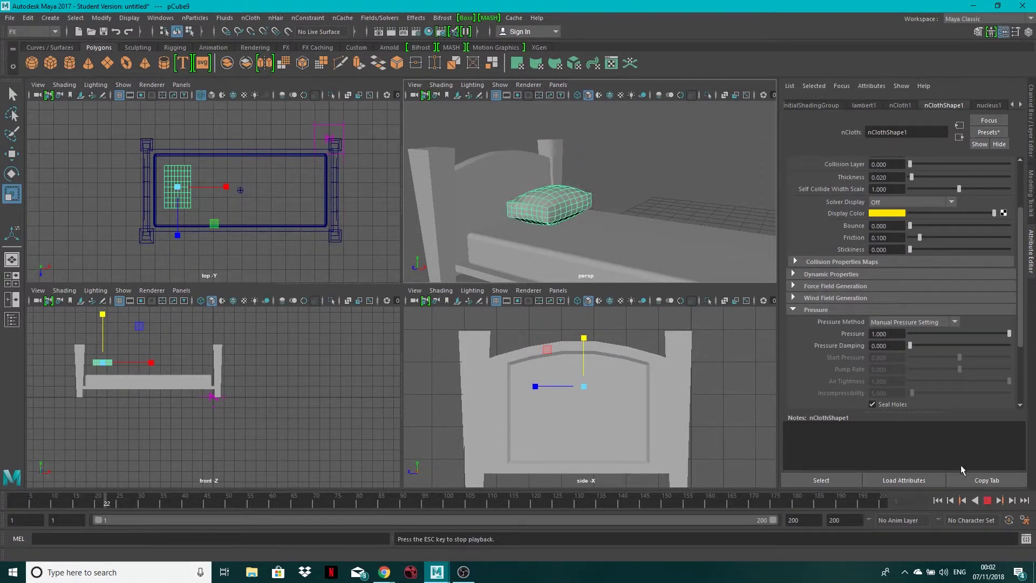
pyautogui.press('Escape')
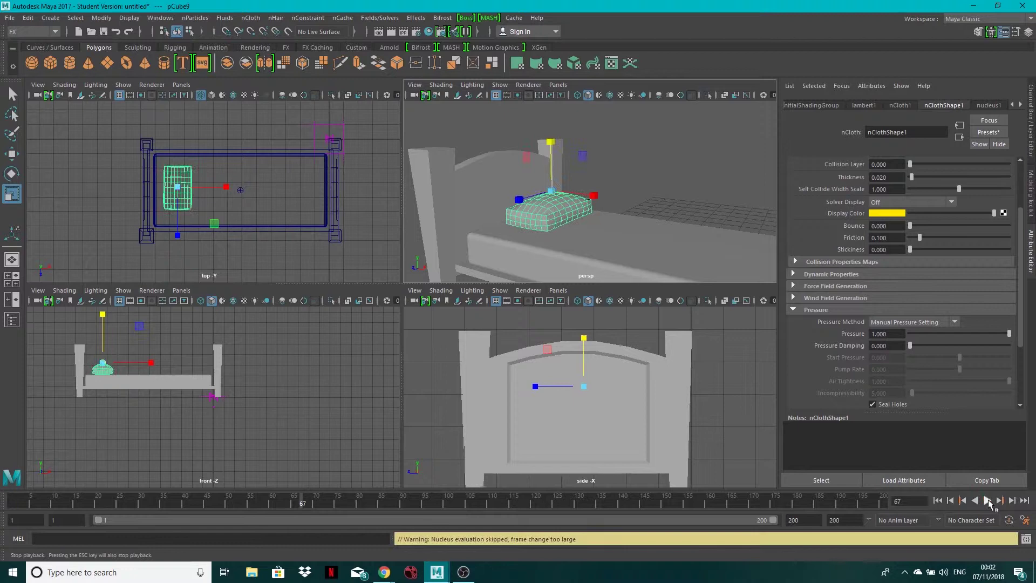
pyautogui.keyDown('alt'); pyautogui.moveTo(578, 227); pyautogui.dragTo(608, 207); pyautogui.keyUp('alt')
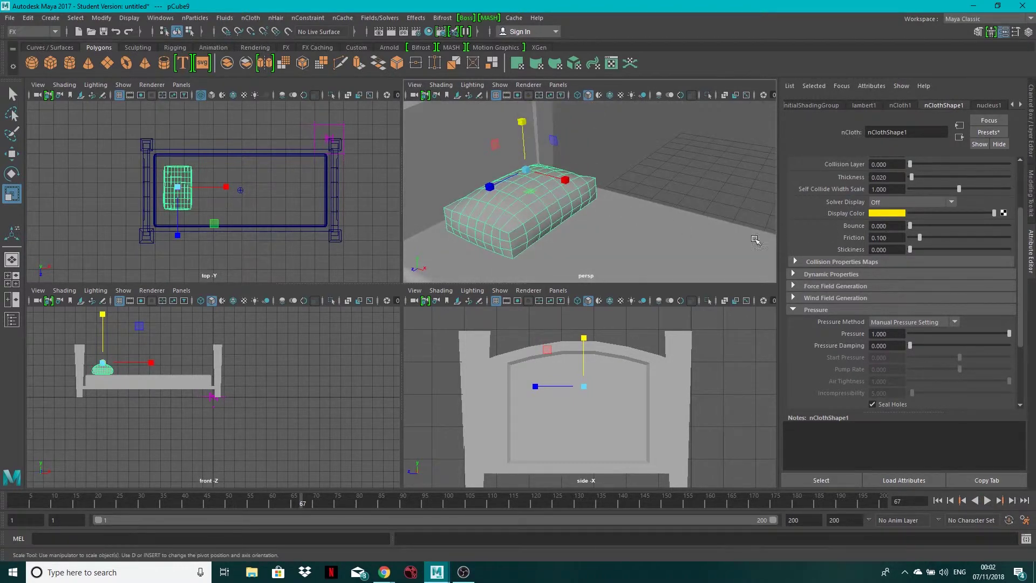
# Set the pillow's nCloth pressure to 0.6 and rewind the animation to frame 1
pyautogui.click(877, 334)
pyautogui.write('.6')
pyautogui.press('Return')
pyautogui.click(939, 500)
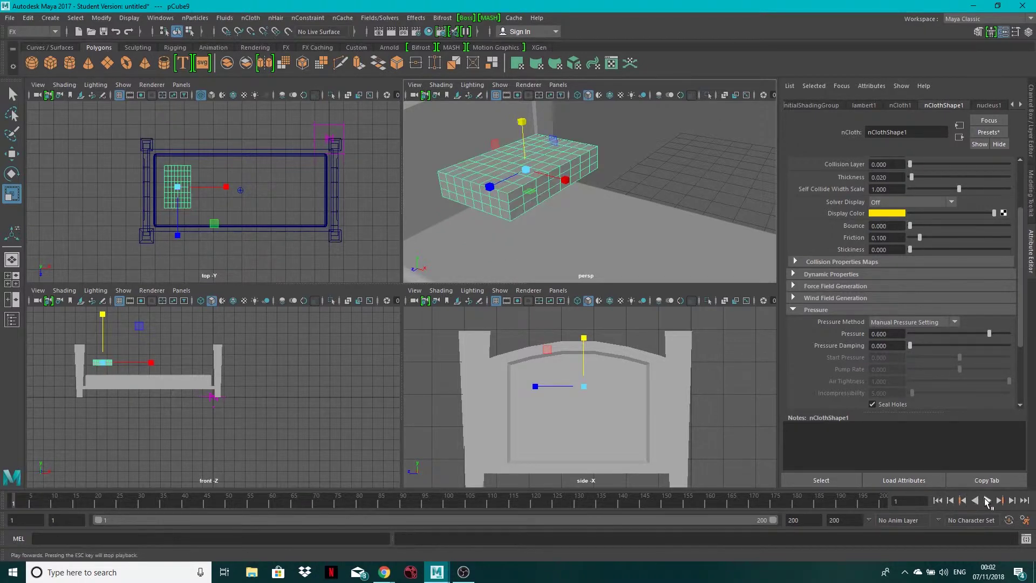
# Run the pillow simulation from frame 1 to about frame 90 and inspect the settled shape on the mattress
pyautogui.click(987, 501)
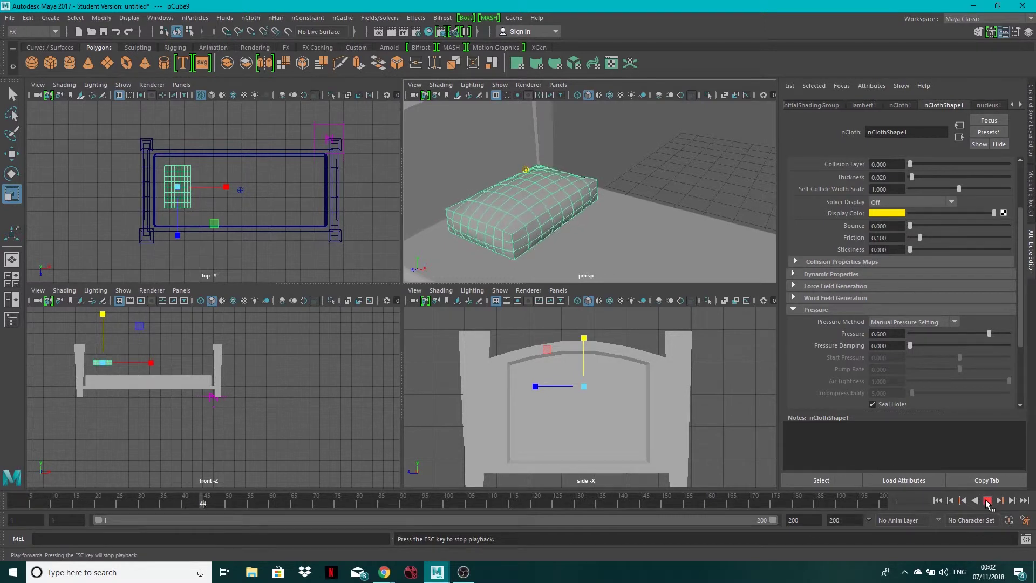
pyautogui.click(987, 501)
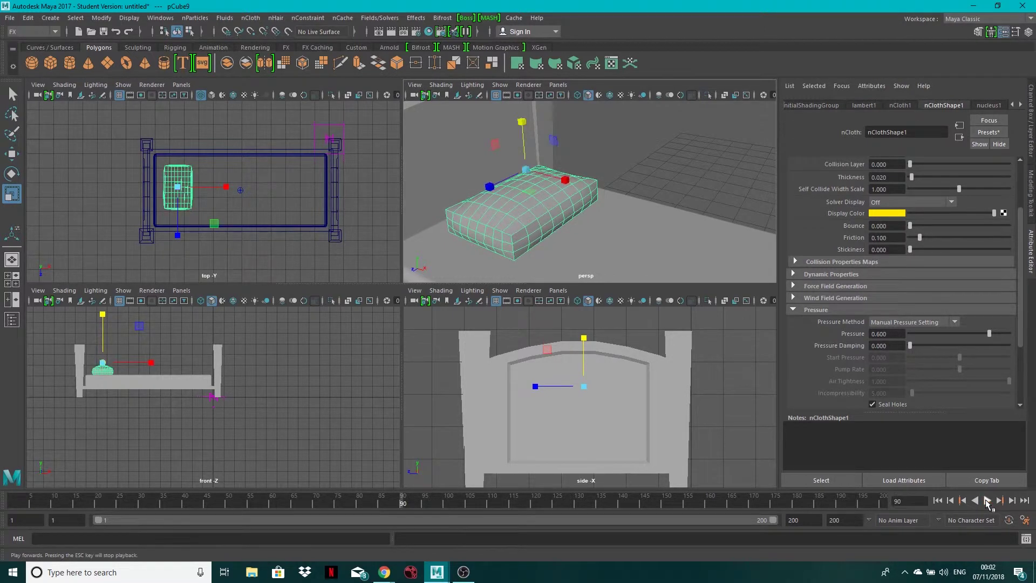
pyautogui.keyDown('alt'); pyautogui.moveTo(615, 239); pyautogui.dragTo(629, 187); pyautogui.keyUp('alt')
# Put the pillow in object mode and delete all construction history in the scene to freeze its simulated shape
pyautogui.rightClick(629, 187)
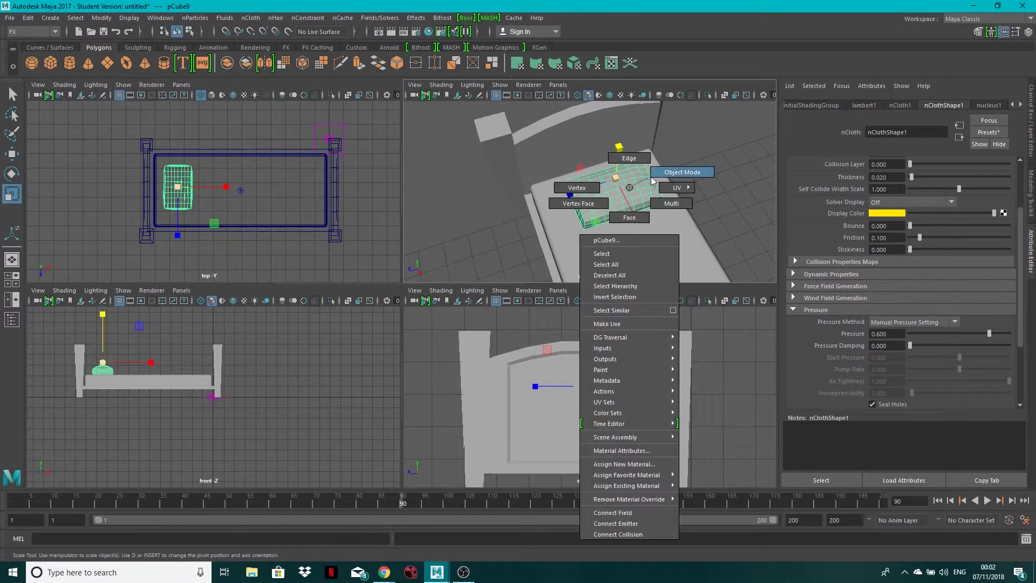
pyautogui.click(652, 179)
pyautogui.click(28, 19)
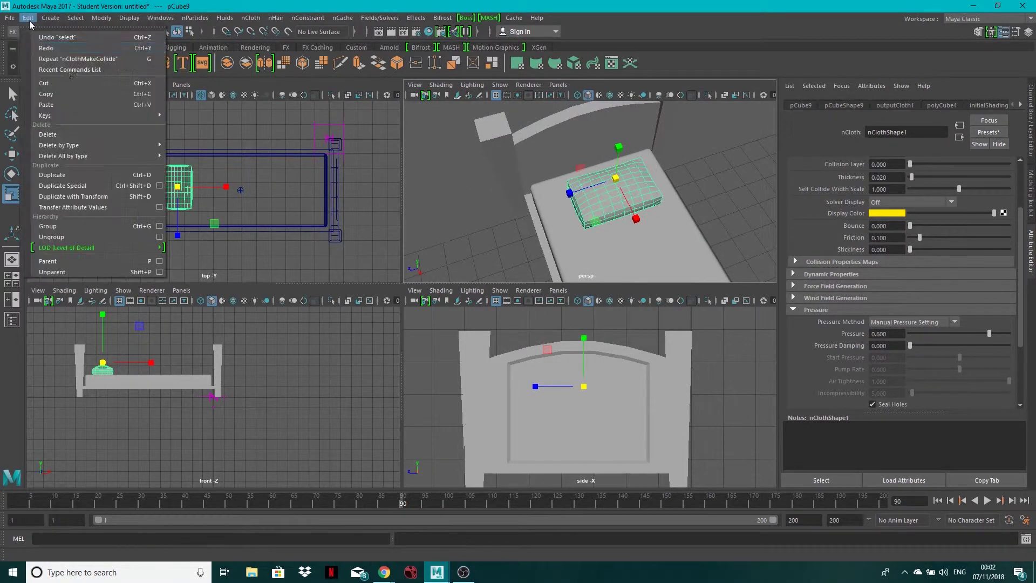
pyautogui.moveTo(101, 158)
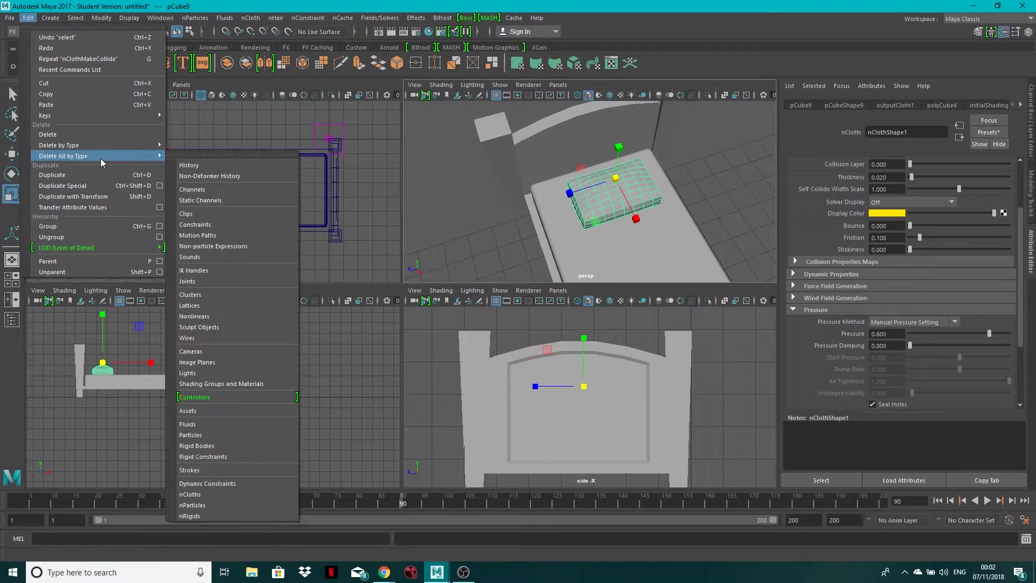
pyautogui.click(189, 165)
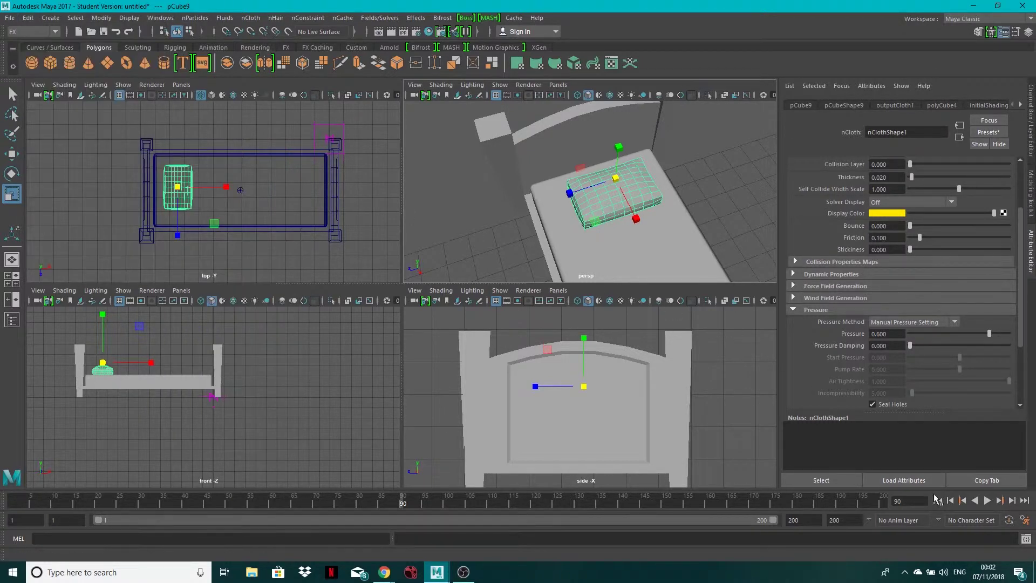
# Replay the animation from frame 1 to check whether the pillow keeps its shape, and rewind to the start
pyautogui.click(938, 500)
pyautogui.click(987, 501)
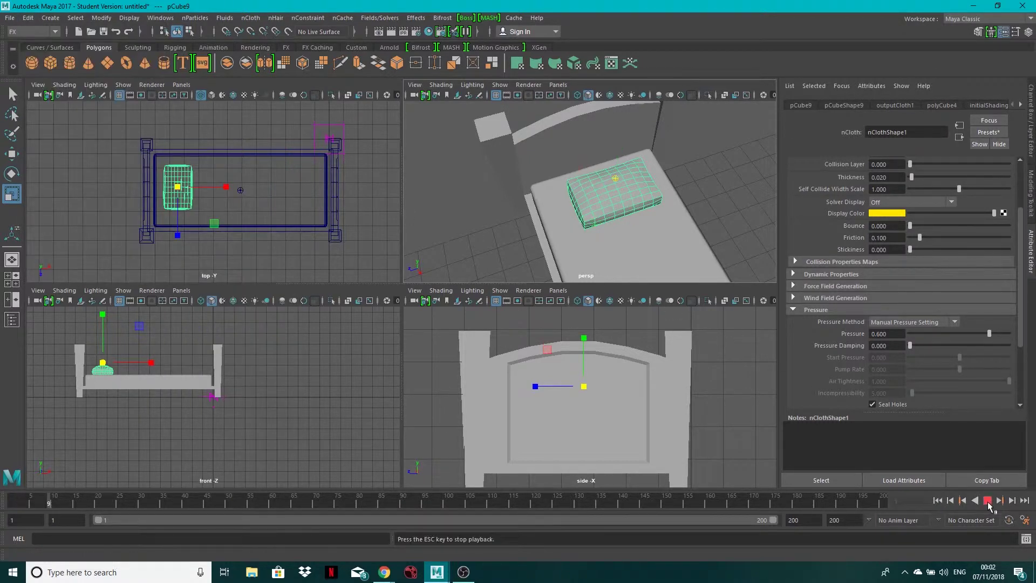
pyautogui.click(988, 501)
pyautogui.click(938, 500)
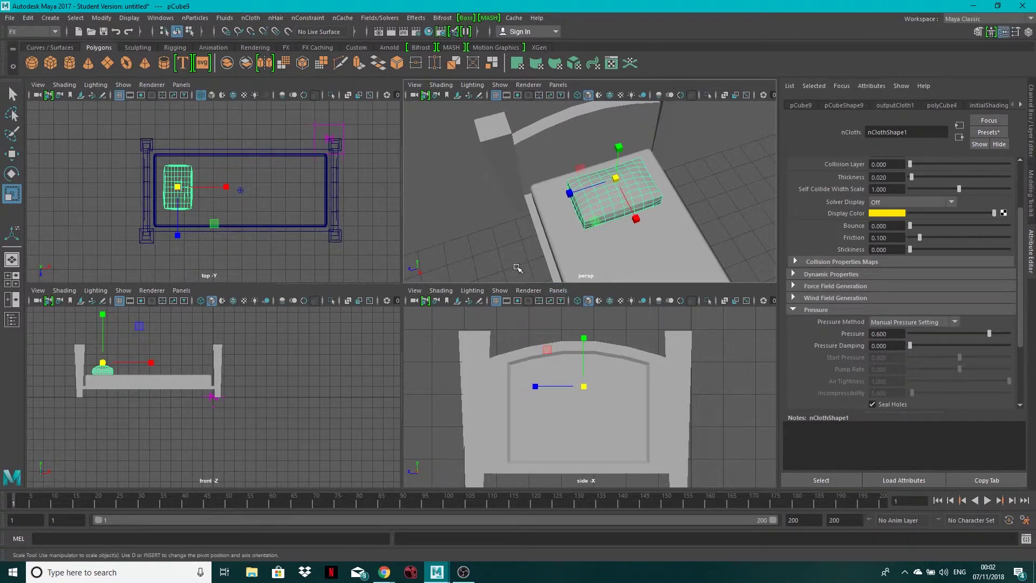
# Smooth the pillow mesh with one division level using the Modeling menu set, and inspect the deselected result up close
pyautogui.keyDown('alt'); pyautogui.moveTo(580, 244); pyautogui.dragTo(589, 221); pyautogui.keyUp('alt')
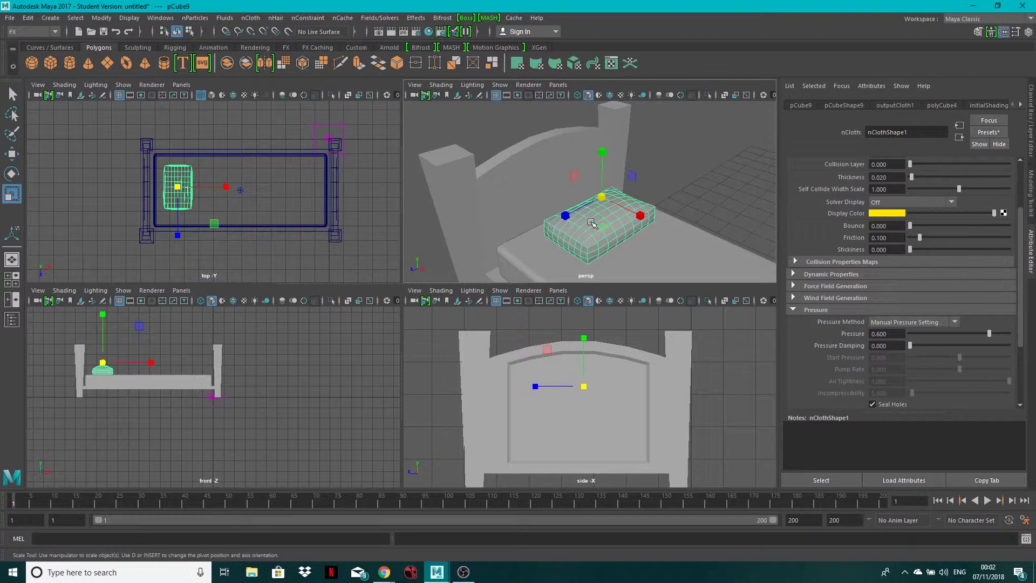
pyautogui.click(33, 31)
pyautogui.click(21, 43)
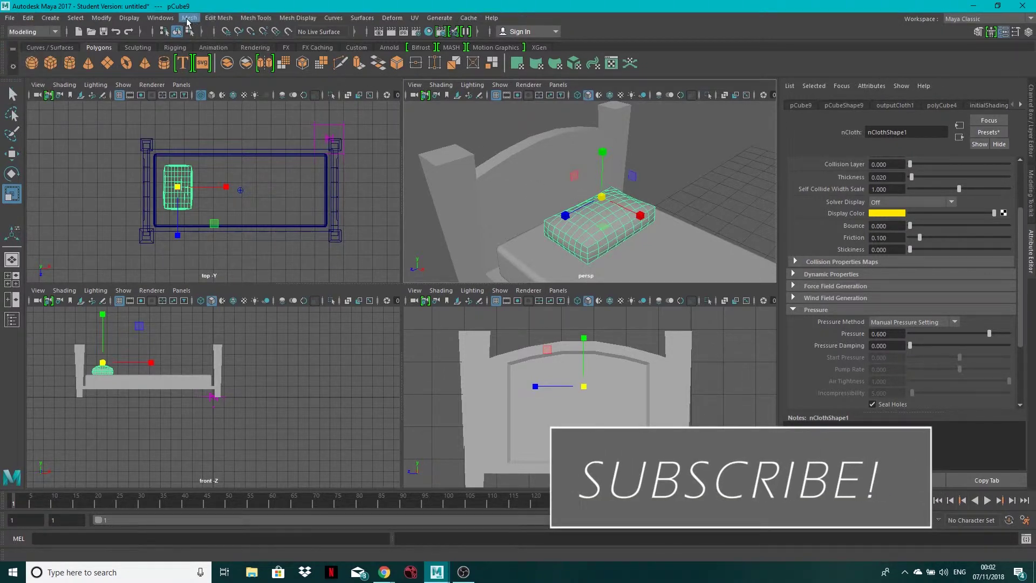
pyautogui.click(190, 18)
pyautogui.click(227, 118)
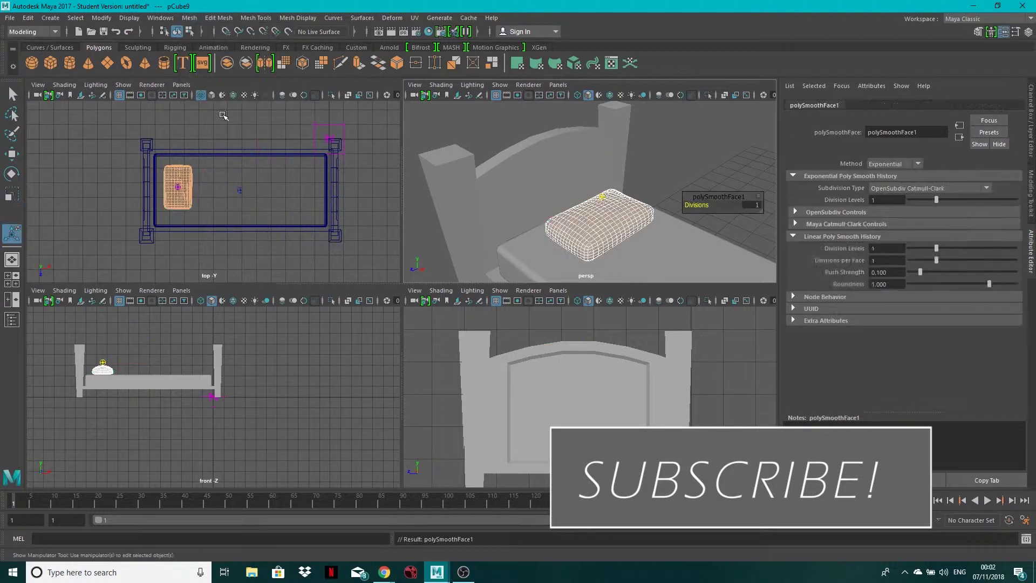
pyautogui.click(667, 168)
pyautogui.keyDown('alt'); pyautogui.moveTo(666, 168); pyautogui.dragTo(718, 133); pyautogui.keyUp('alt')
pyautogui.scroll(3, 681, 216)
pyautogui.click(694, 165)
# Nudge the pillow vertically with the Move tool to adjust how it rests on the mattress
pyautogui.click(564, 203)
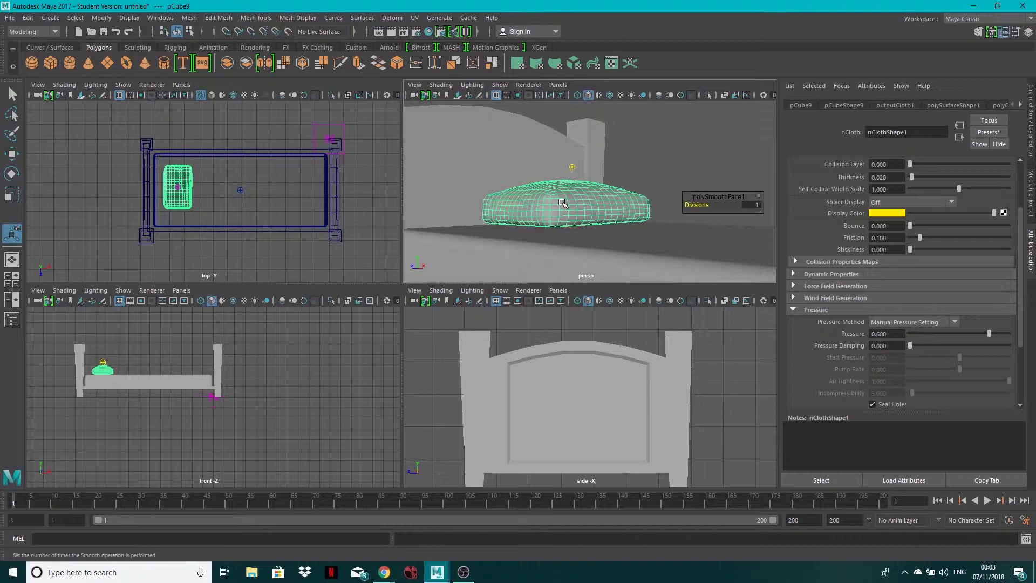
pyautogui.press('w')
pyautogui.moveTo(572, 169); pyautogui.dragTo(572, 124)
pyautogui.click(656, 183)
# Rotate the pillow about 3.6 degrees around the vertical axis so it lies slightly askew on the mattress
pyautogui.keyDown('alt'); pyautogui.moveTo(657, 183); pyautogui.dragTo(637, 184); pyautogui.keyUp('alt')
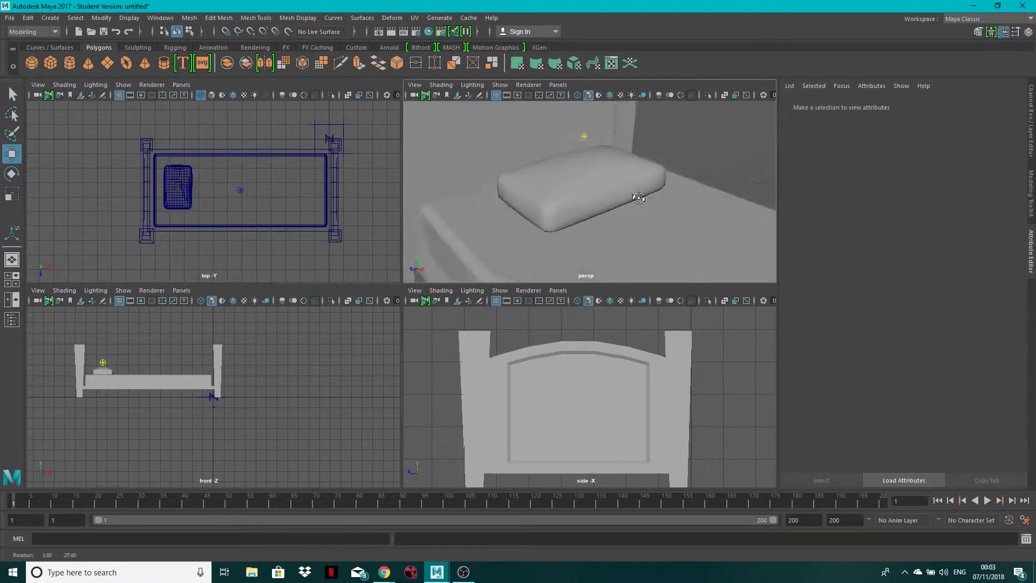
pyautogui.keyDown('alt'); pyautogui.moveTo(637, 183); pyautogui.dragTo(625, 190, button='right'); pyautogui.keyUp('alt')
pyautogui.keyDown('alt'); pyautogui.moveTo(625, 190); pyautogui.dragTo(552, 191); pyautogui.keyUp('alt')
pyautogui.scroll(1, 178, 197)
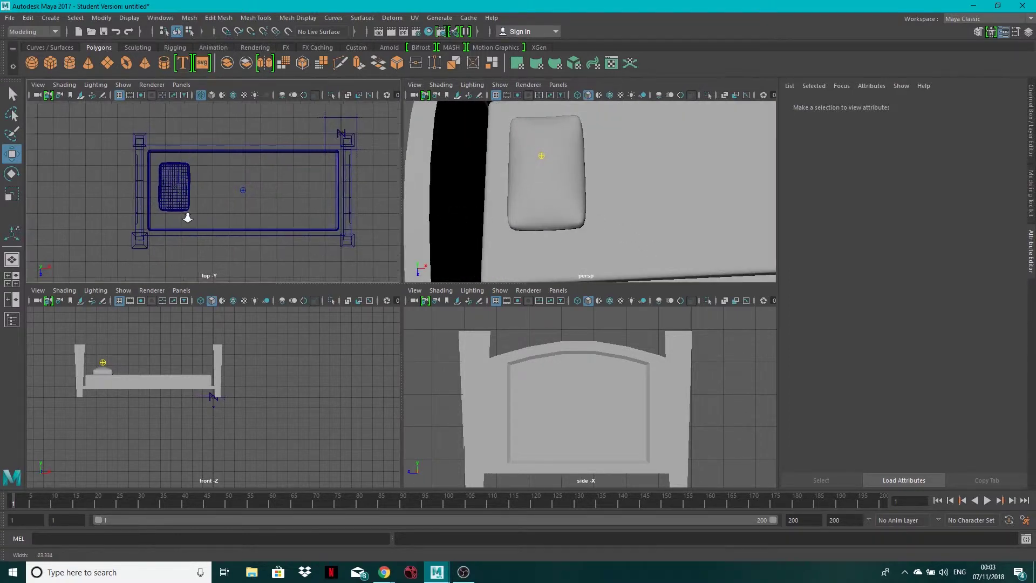
pyautogui.click(179, 198)
pyautogui.click(12, 173)
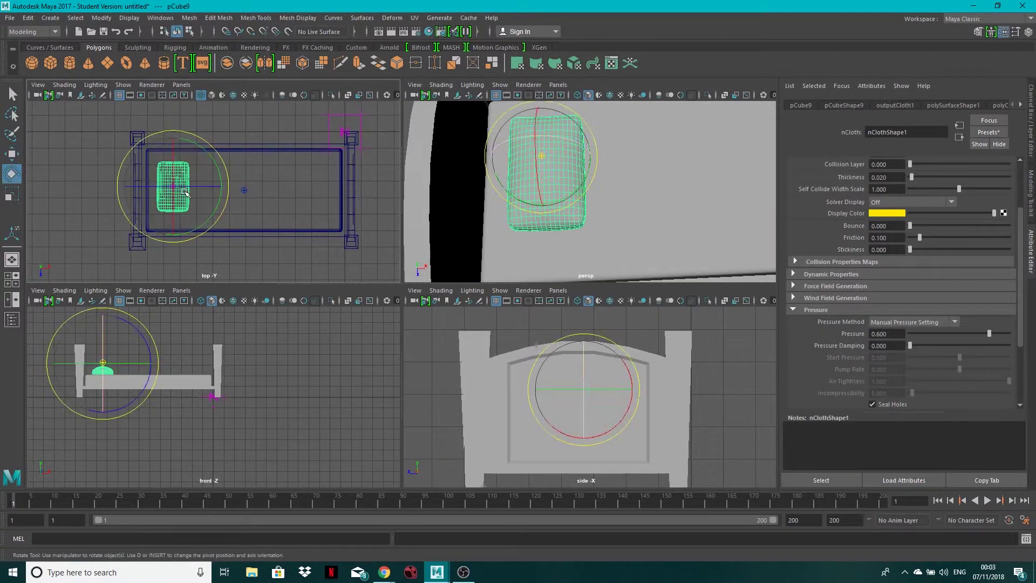
pyautogui.moveTo(208, 220); pyautogui.dragTo(206, 222)
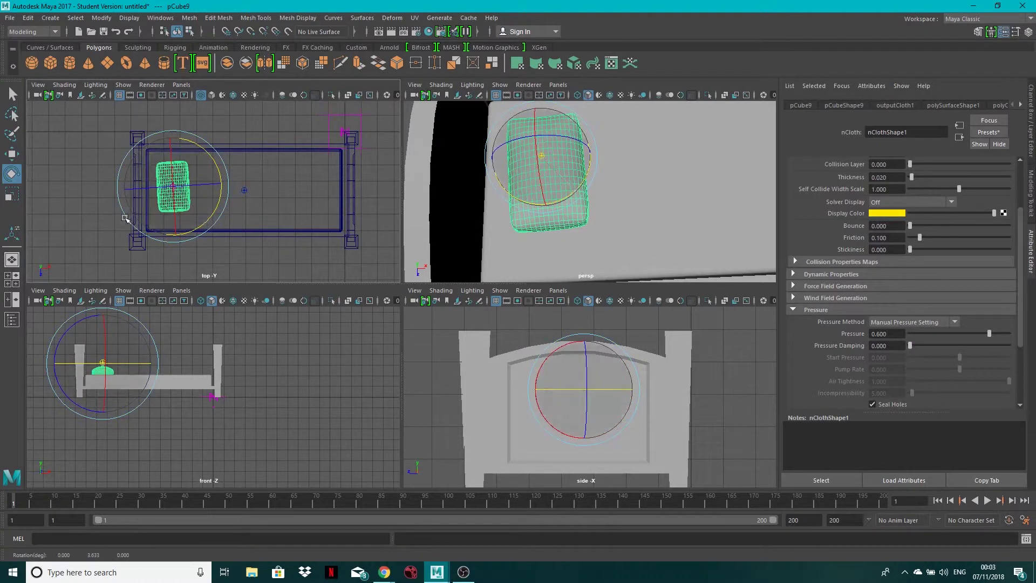
pyautogui.click(98, 189)
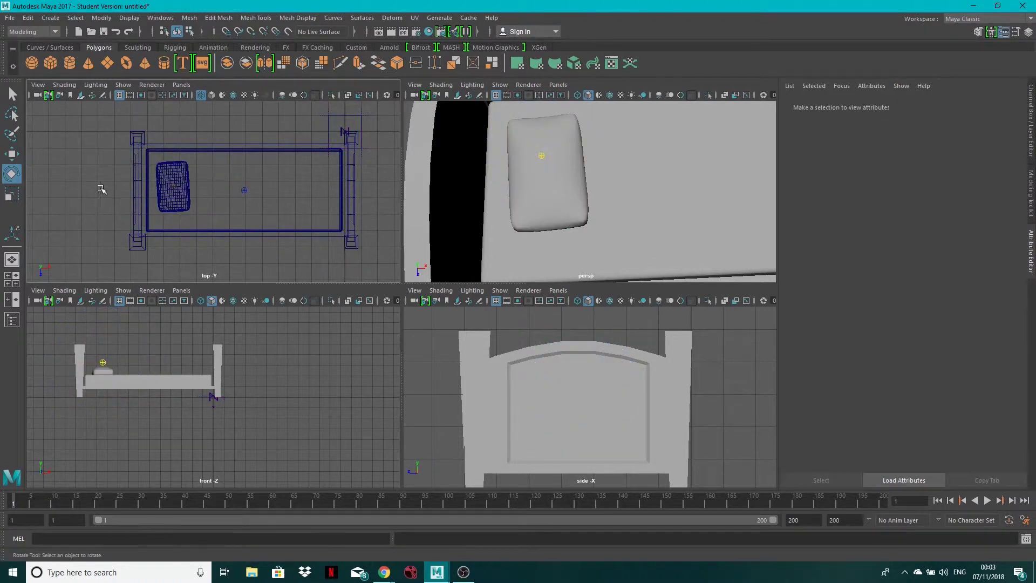